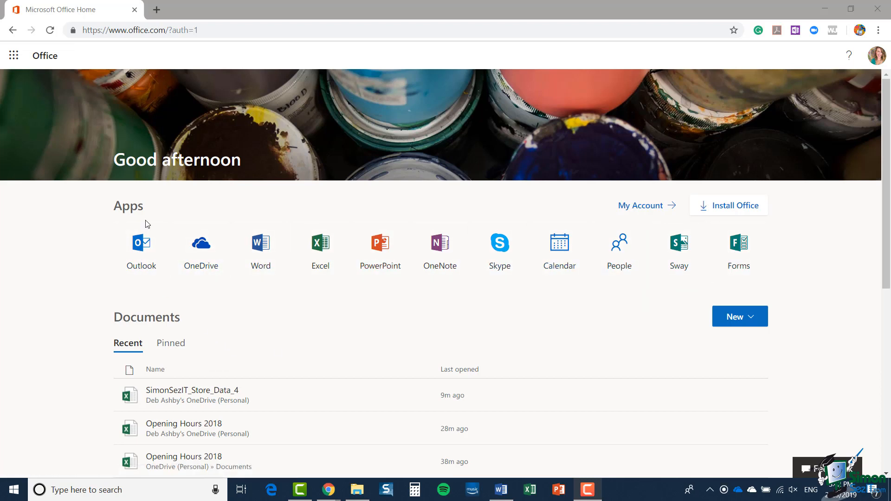
Open Excel Online and OneDrive from the Office home page, and view OneDrive's options for uploading and creating files.
left_click(323, 250)
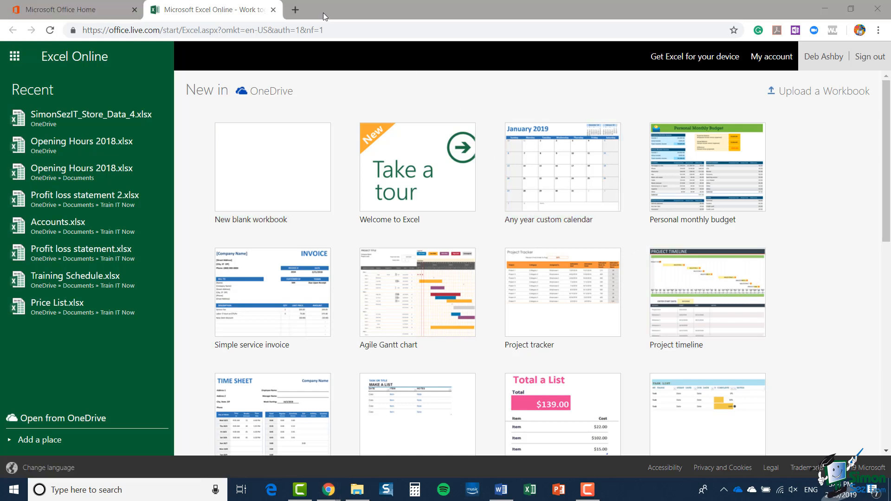
left_click(88, 12)
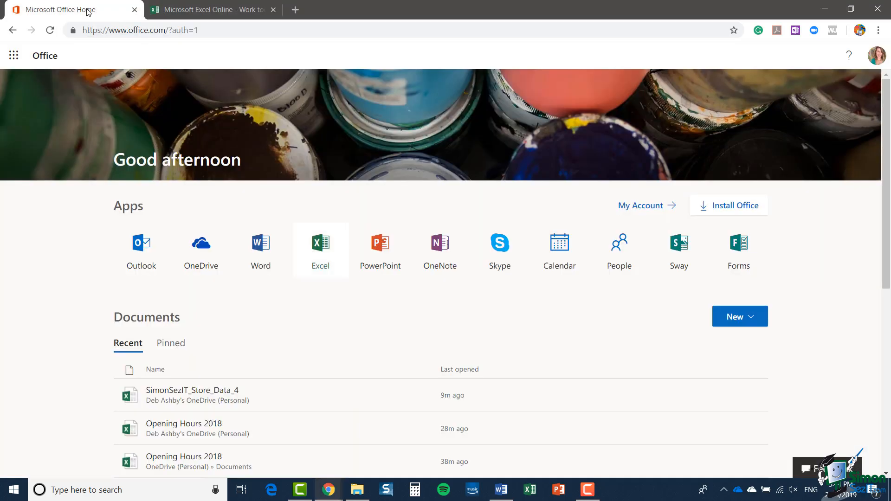
left_click(199, 257)
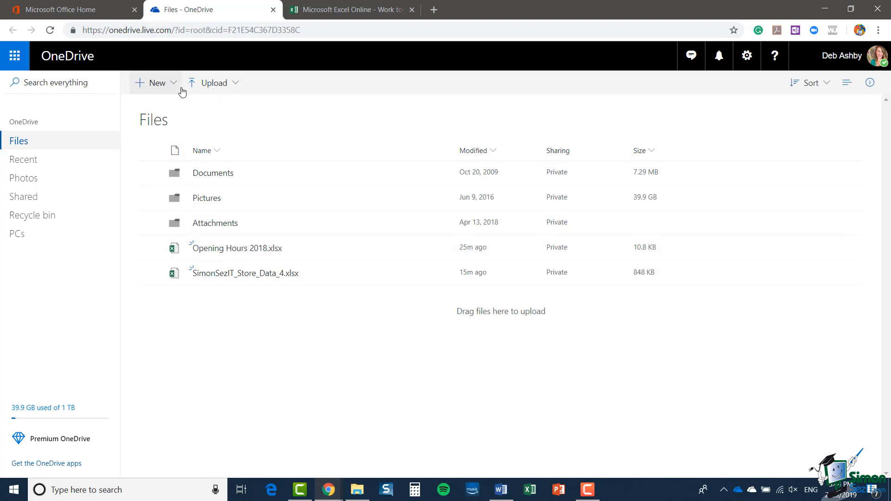
left_click(234, 84)
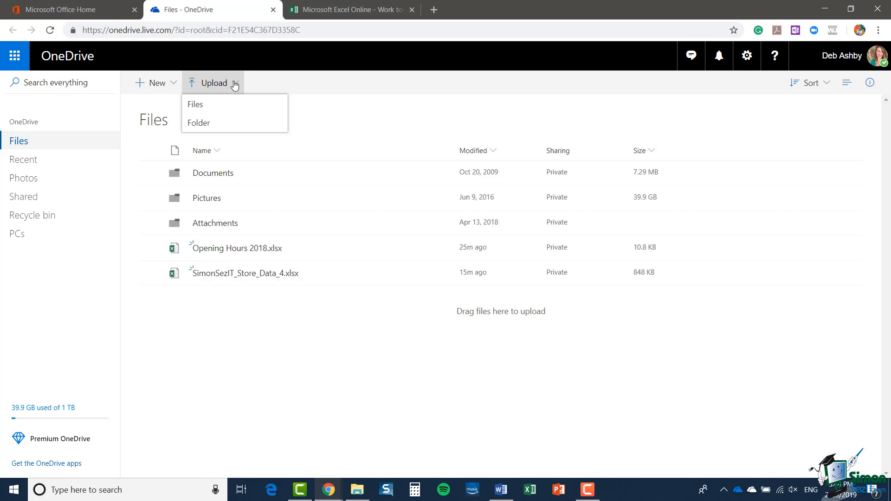
left_click(174, 85)
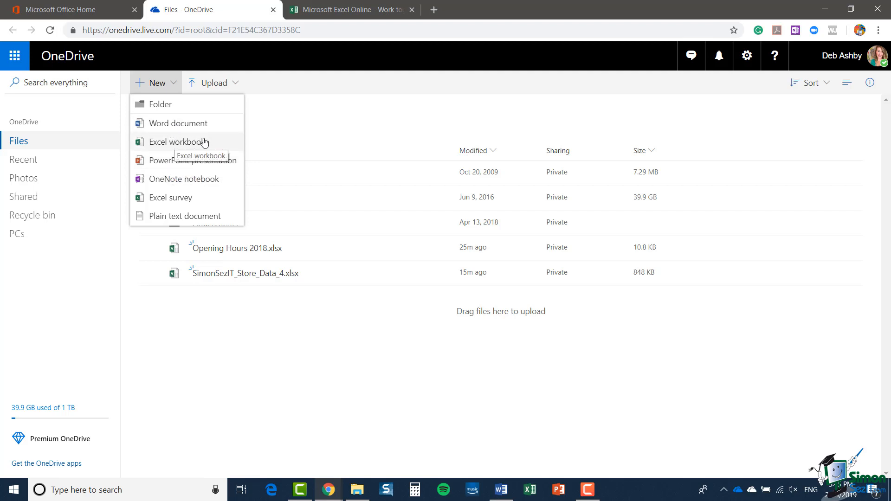
Create a blank Excel workbook and enter Apples 8, Kiwis 14, Oranges 16 and Pears 5 in B2:C5.
left_click(342, 11)
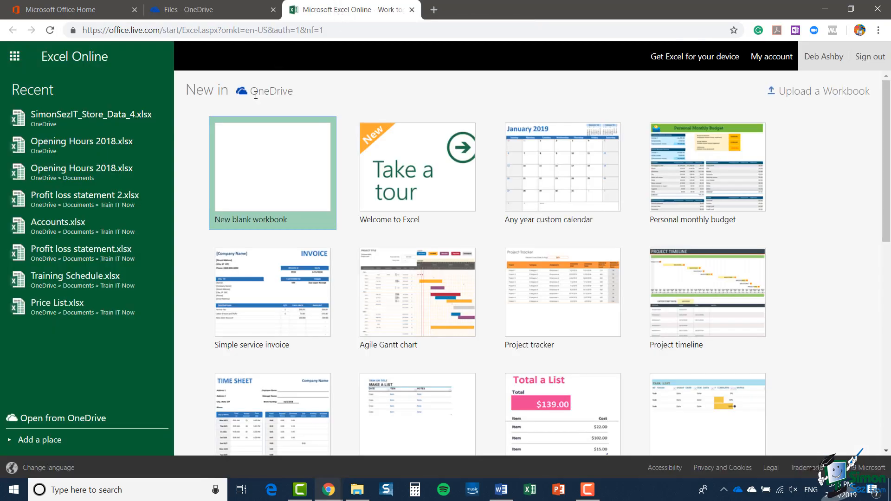
left_click(276, 176)
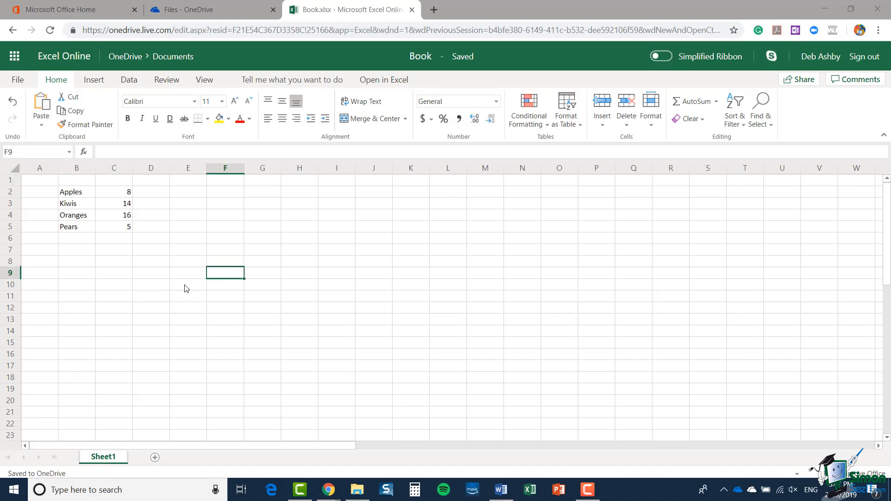
Insert a 2-D clustered column chart from the fruit data in B2:C5.
left_click(68, 195)
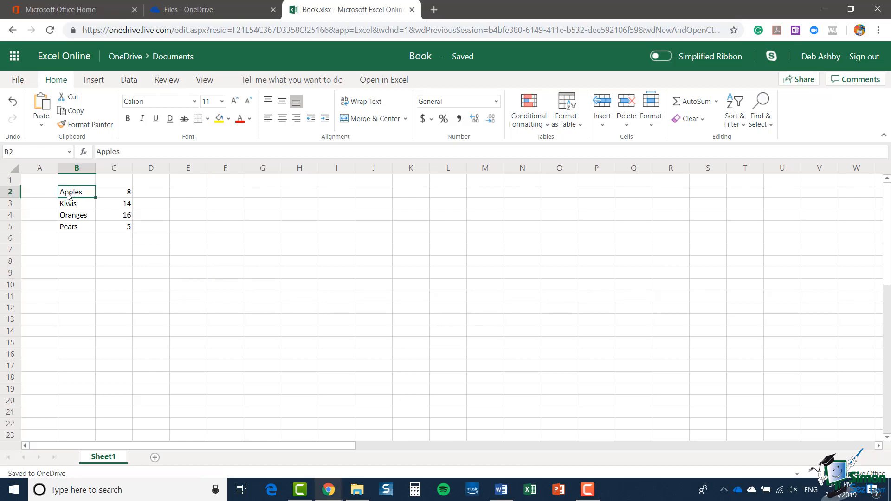
left_click_drag(68, 195, 108, 233)
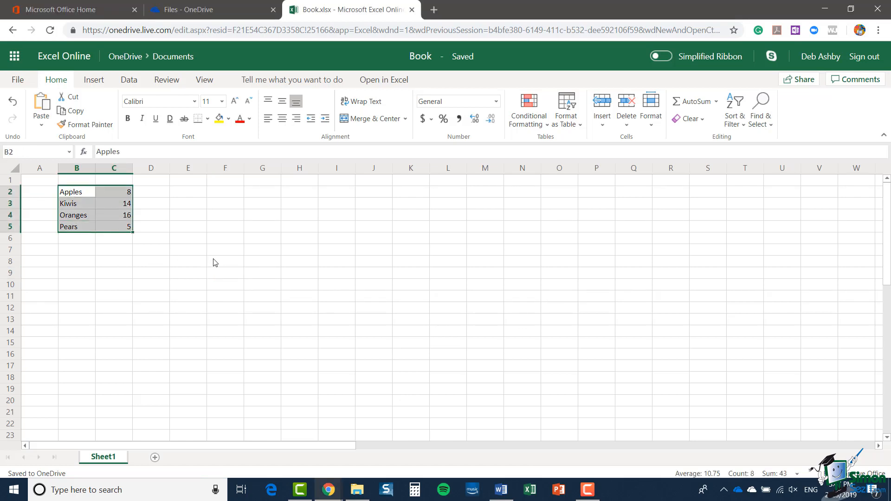
left_click(95, 82)
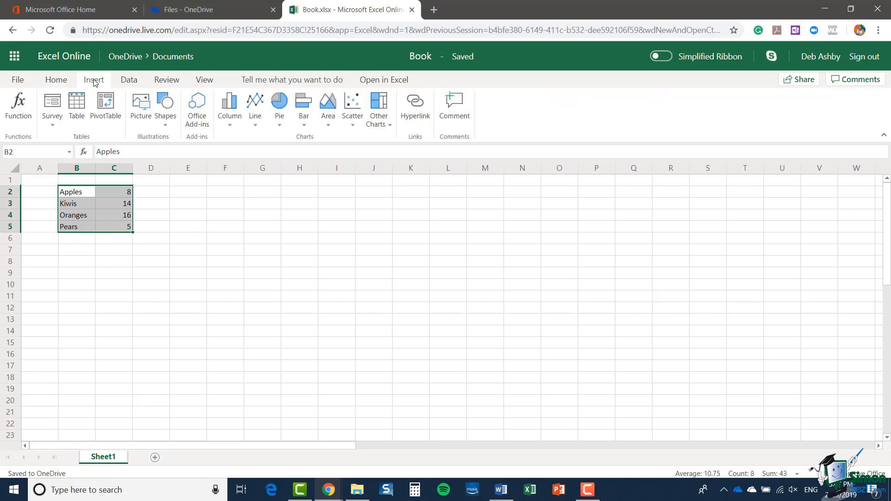
left_click(232, 123)
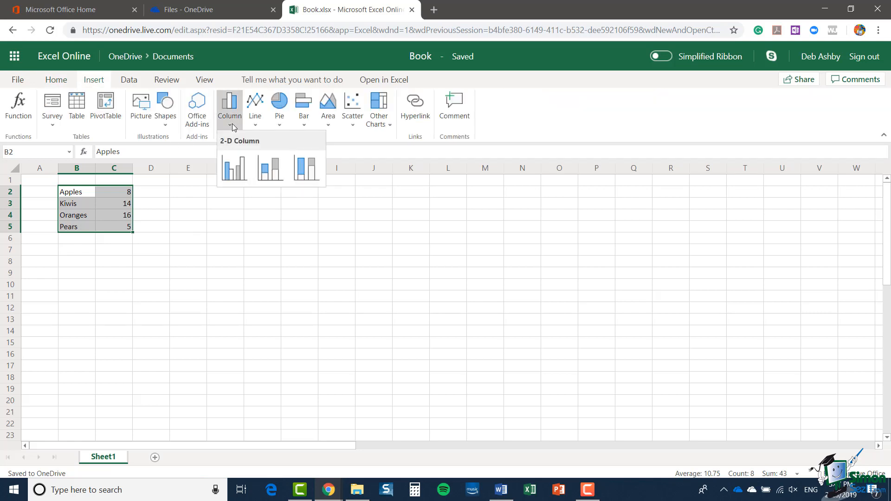
left_click(234, 173)
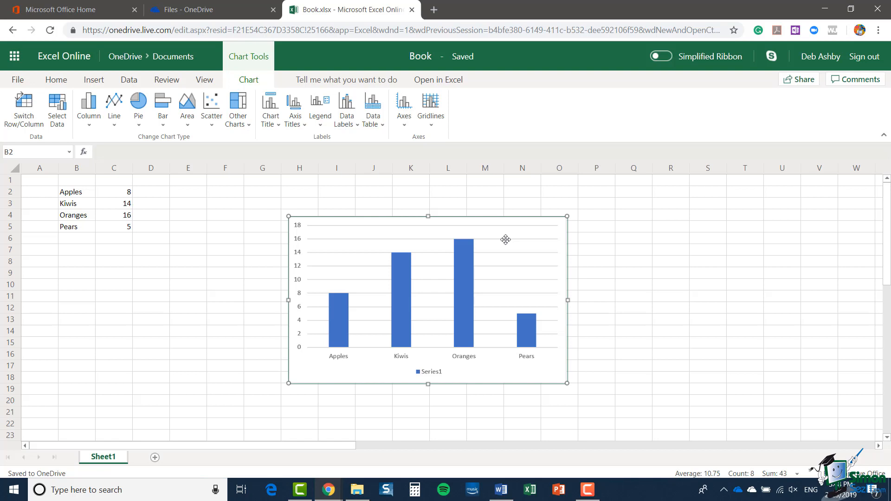
left_click(280, 127)
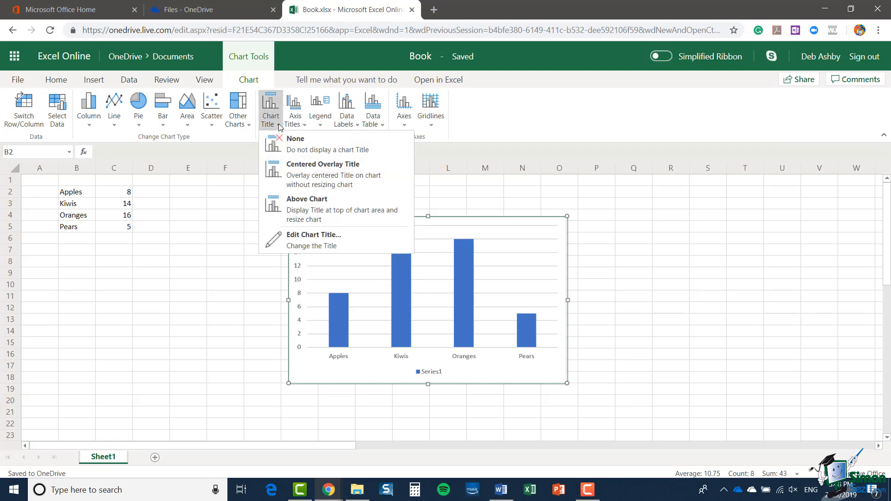
left_click(307, 126)
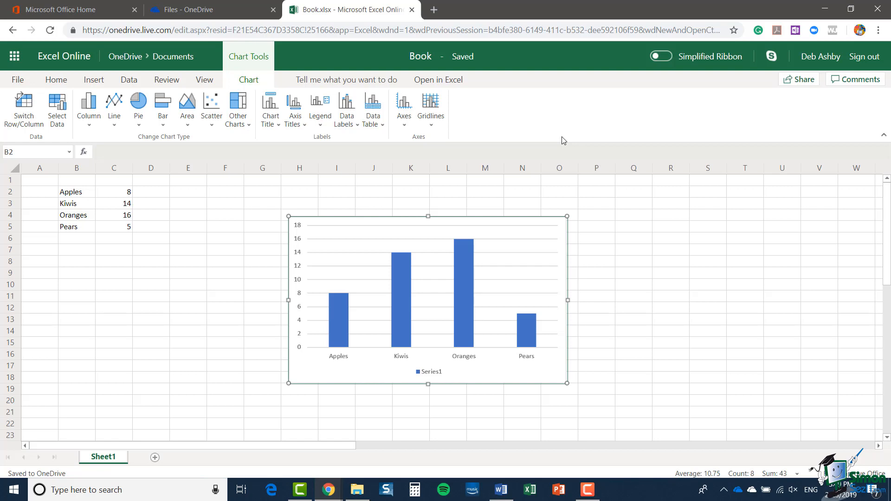
Rename the workbook as FruityChart.
left_click(21, 81)
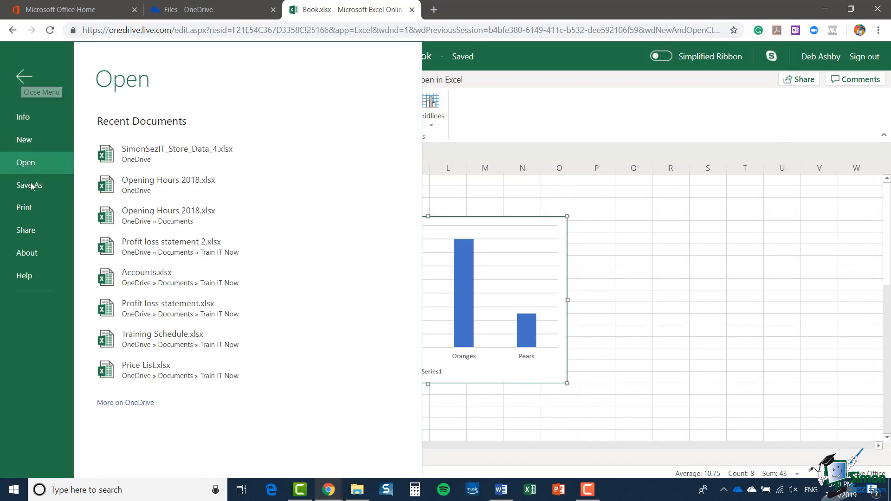
left_click(32, 191)
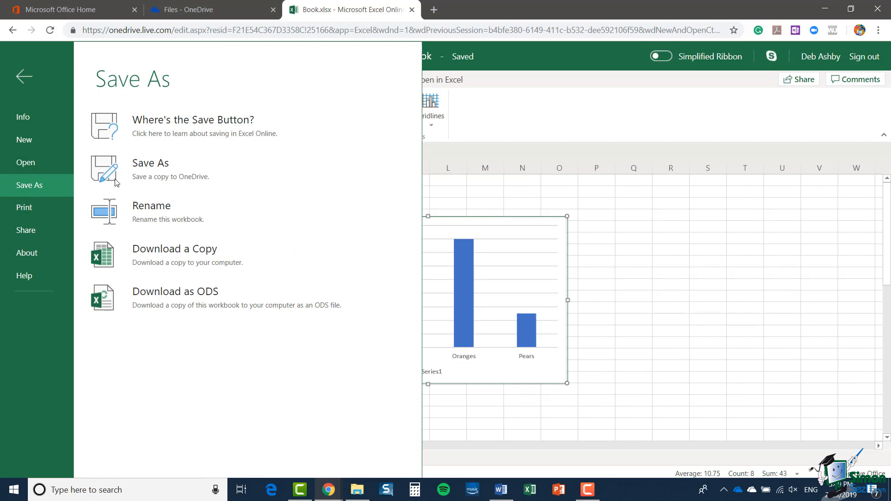
left_click(206, 221)
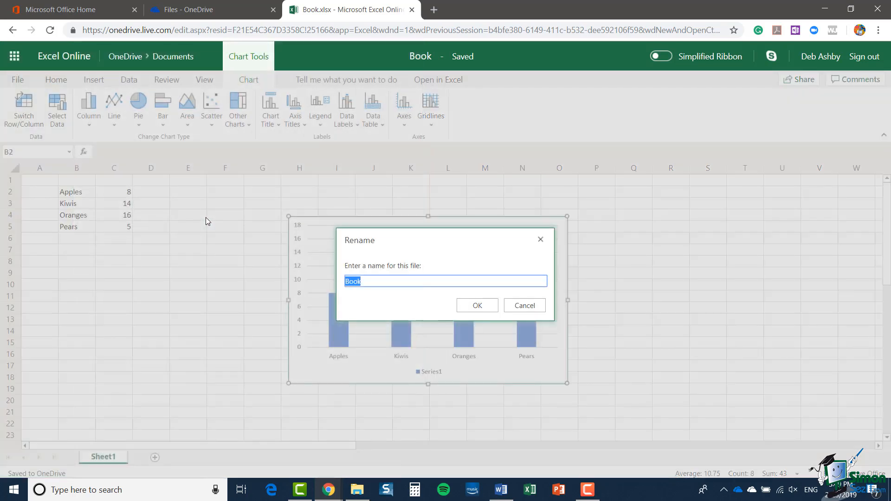
type("FruityChart")
left_click(479, 306)
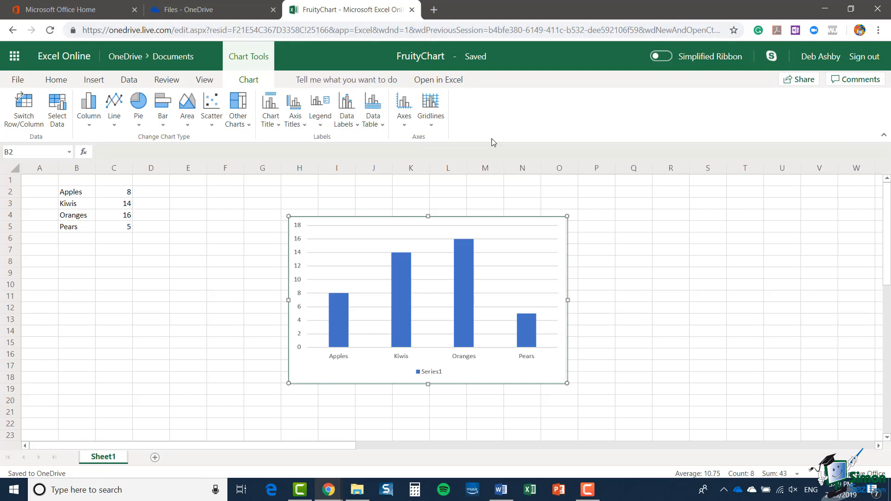
Close the chart workbook, refresh the OneDrive file list, and create a new Excel workbook from there.
left_click(412, 11)
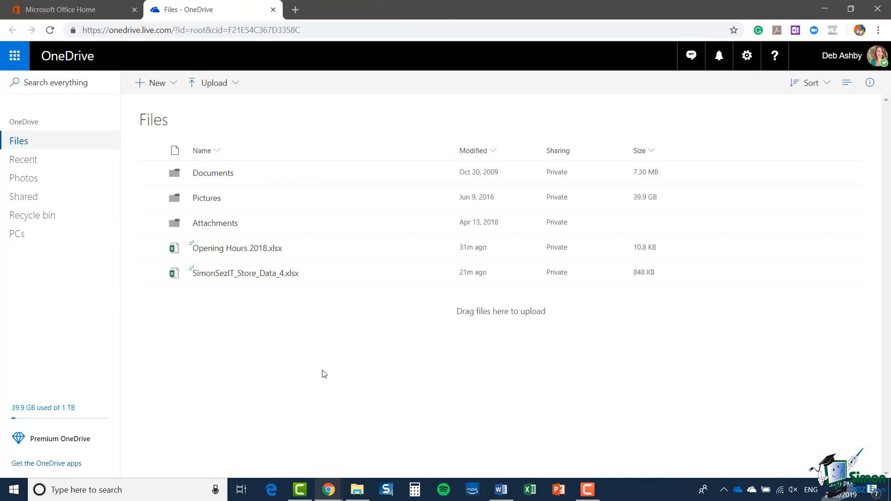
left_click(50, 32)
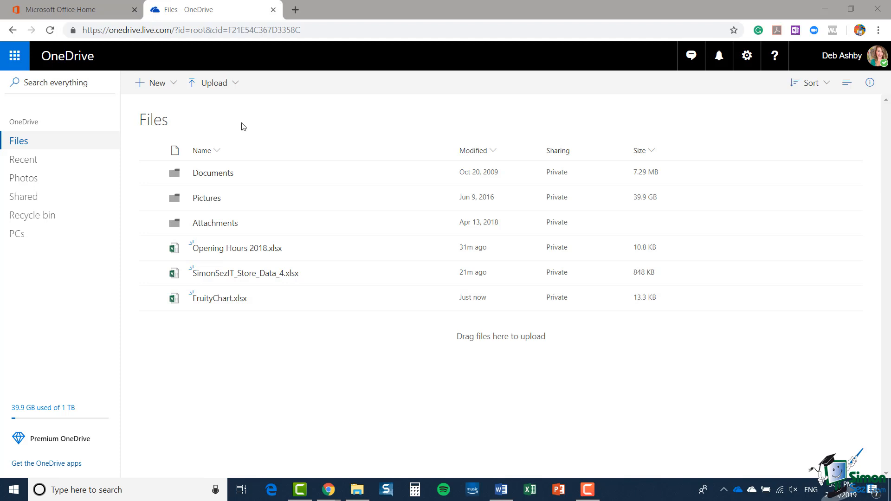
left_click(175, 85)
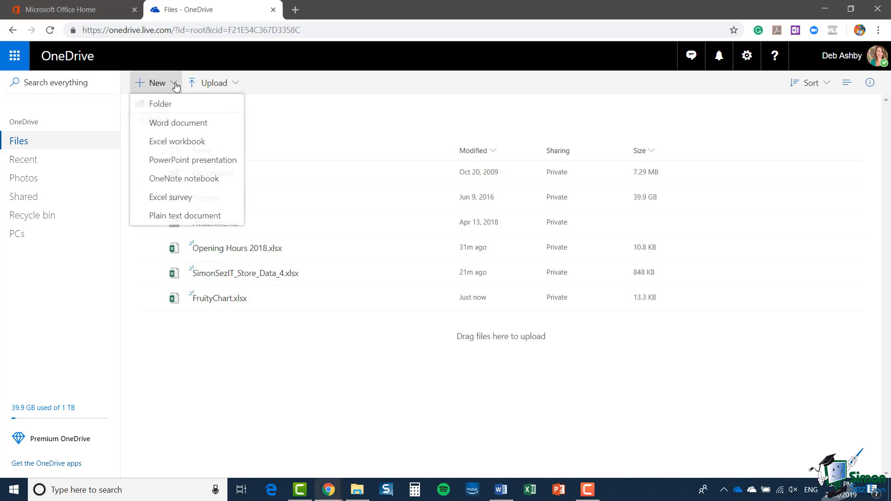
left_click(177, 141)
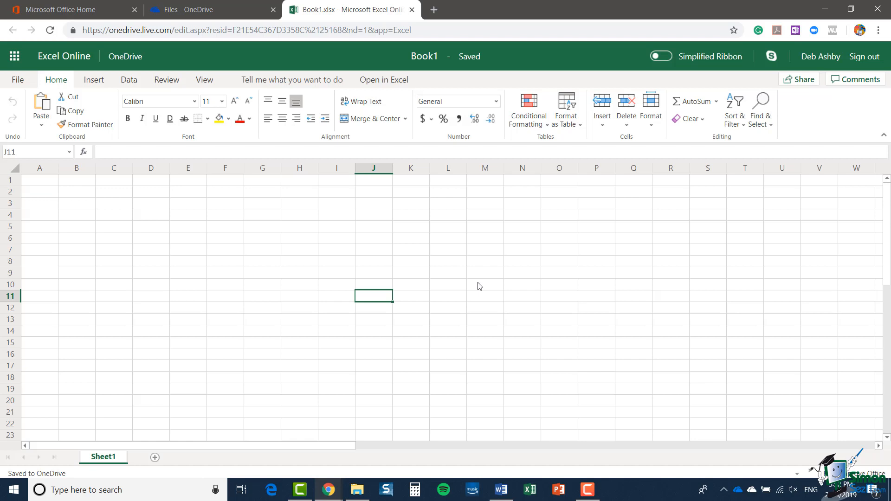
Enter Annual Interest Rate, Monthly Payment, Numer of Months and Loan Amount in C4:C7, and widen column C to fit them.
key("ctrl+plus")
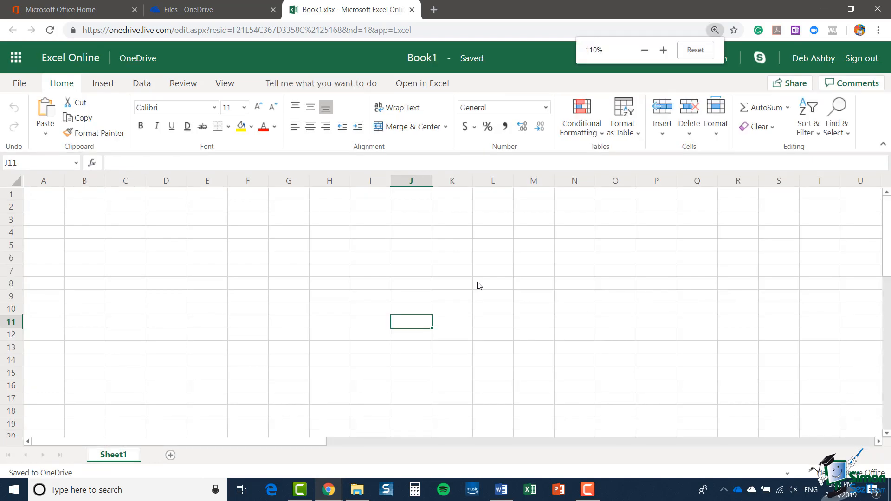
key("ctrl+plus")
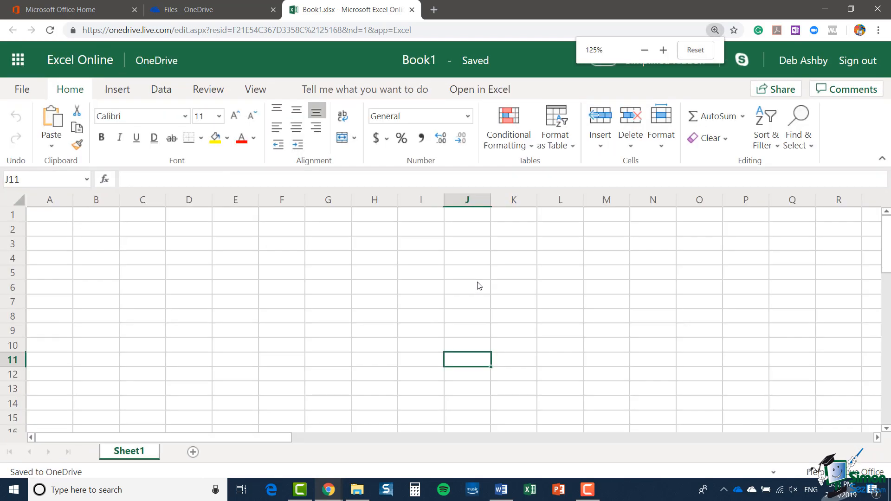
left_click(146, 258)
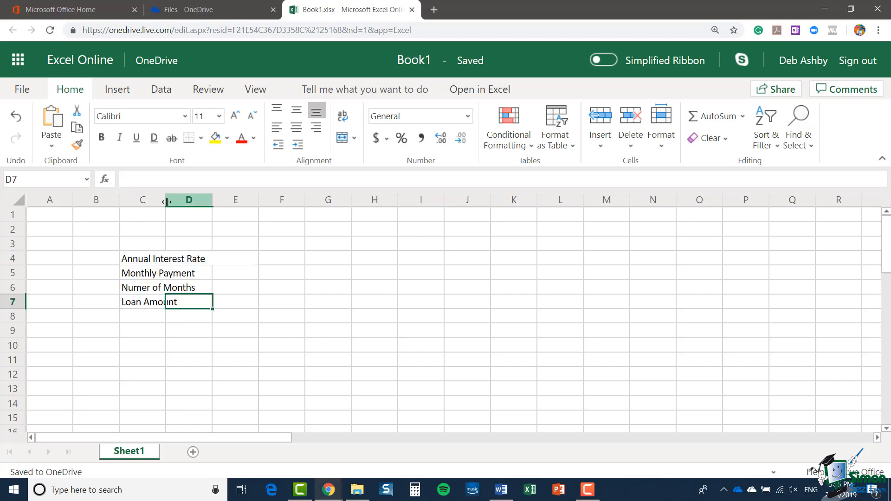
left_click_drag(166, 201, 213, 201)
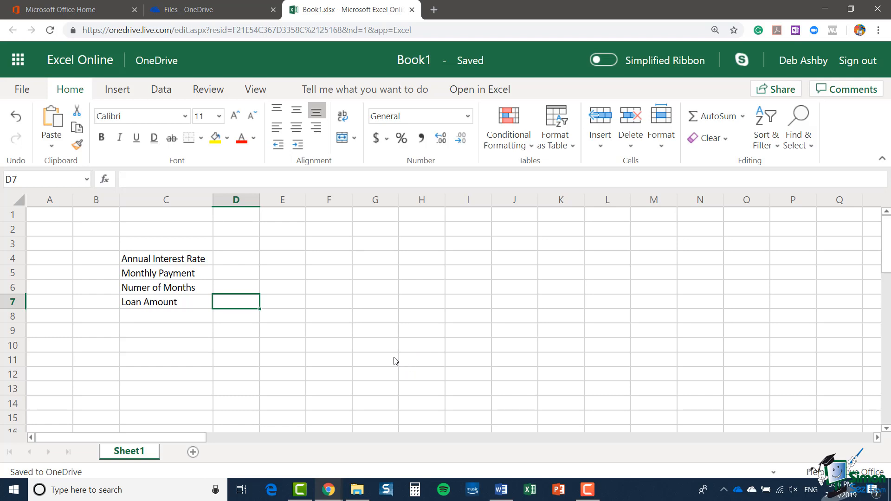
left_click(250, 274)
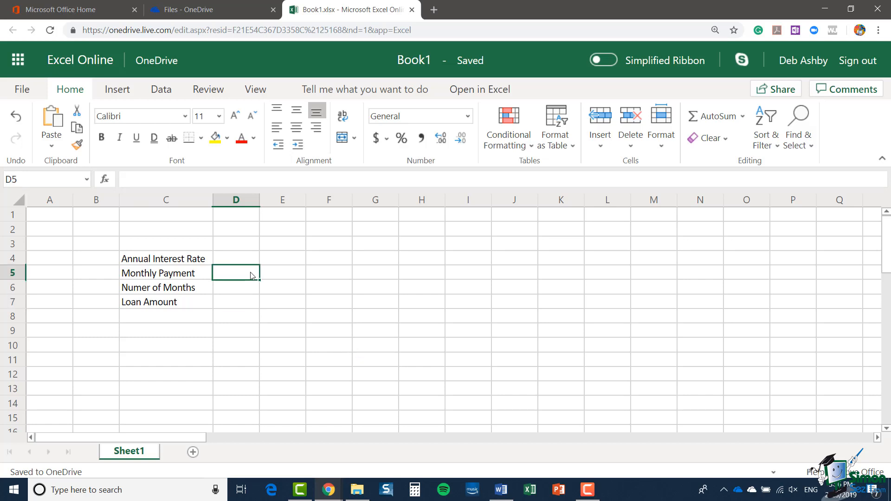
right_click(250, 276)
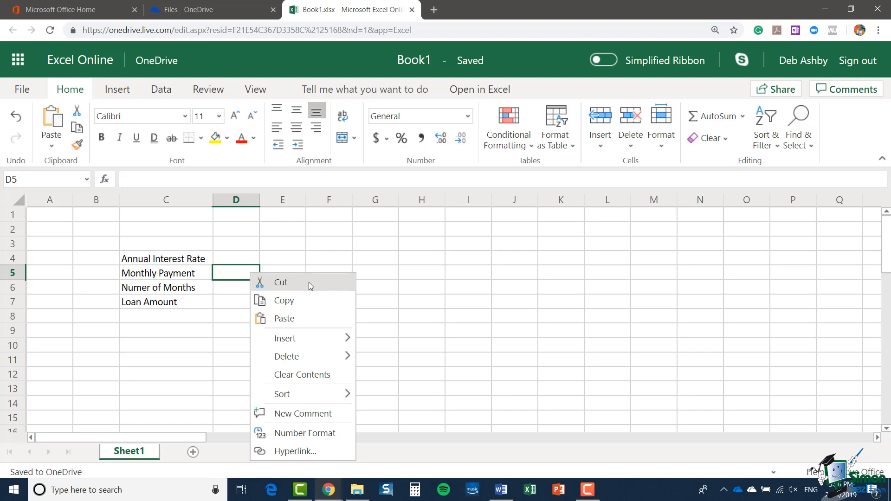
left_click(316, 259)
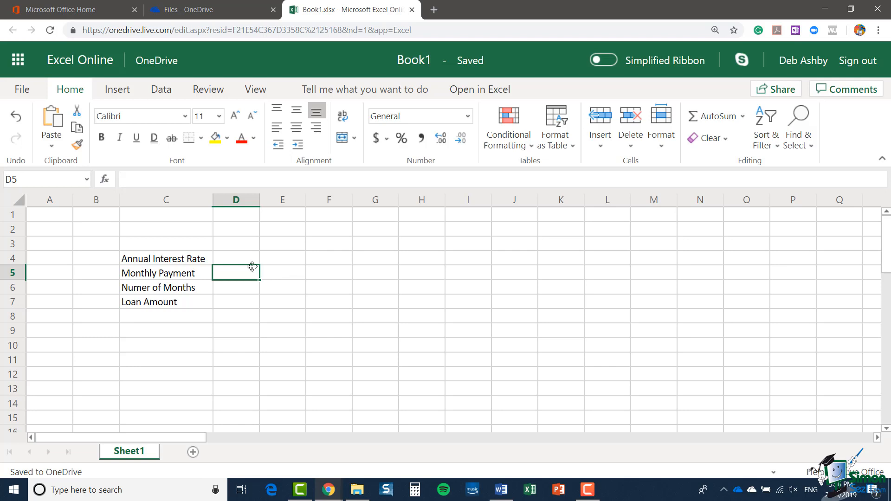
Format cell D4 beside Annual Interest Rate as Percentage and enter 5%.
left_click(236, 259)
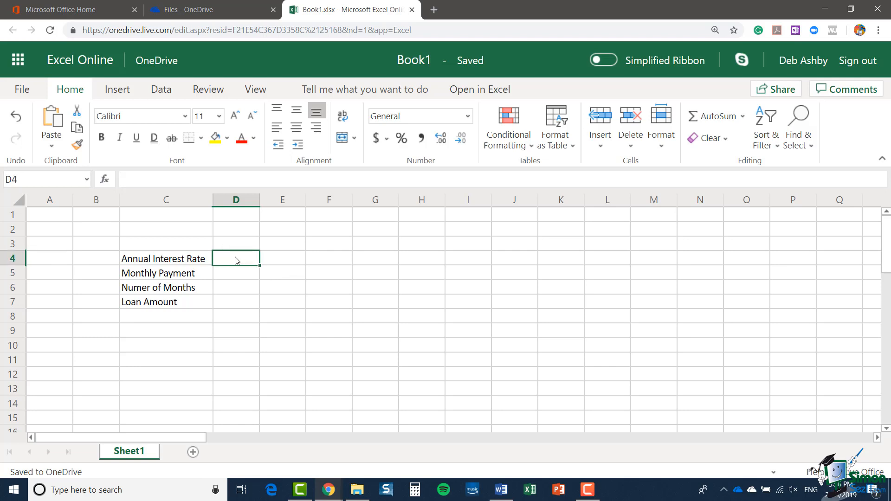
left_click(468, 117)
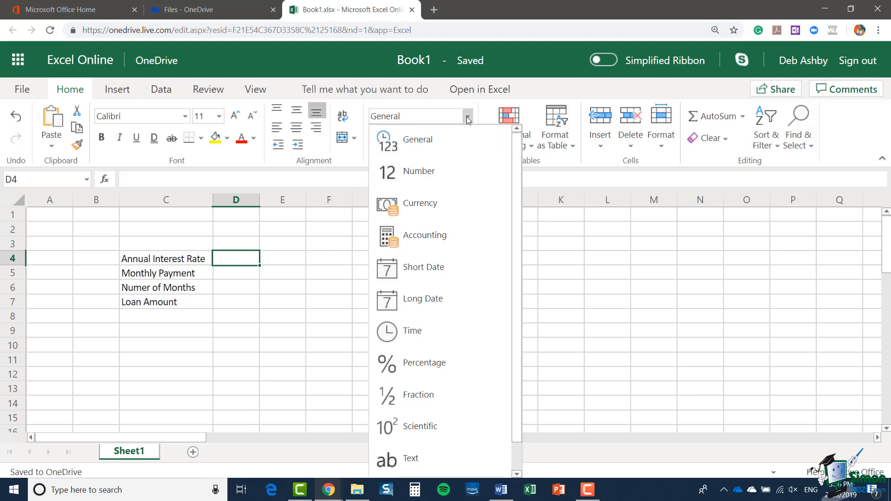
left_click(457, 362)
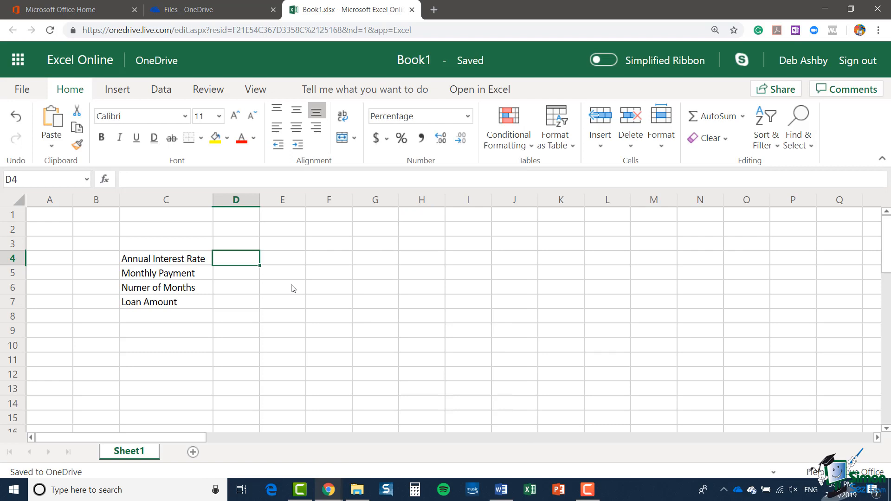
type("5")
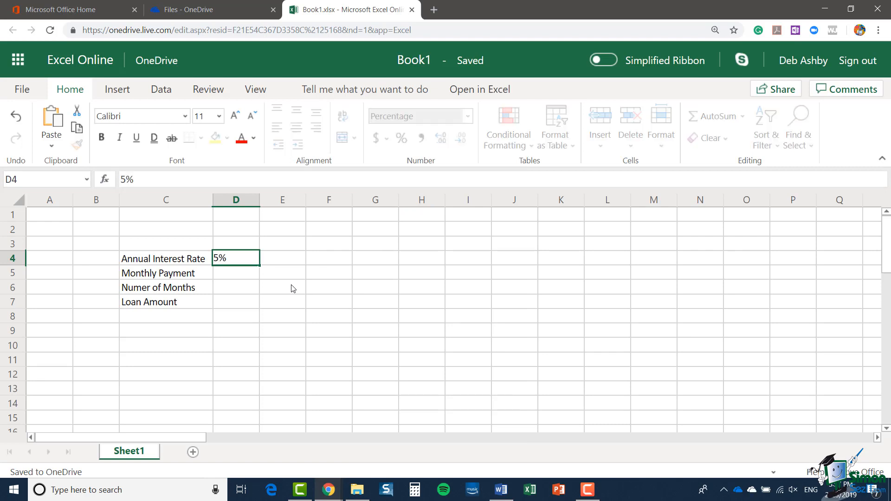
key("Return")
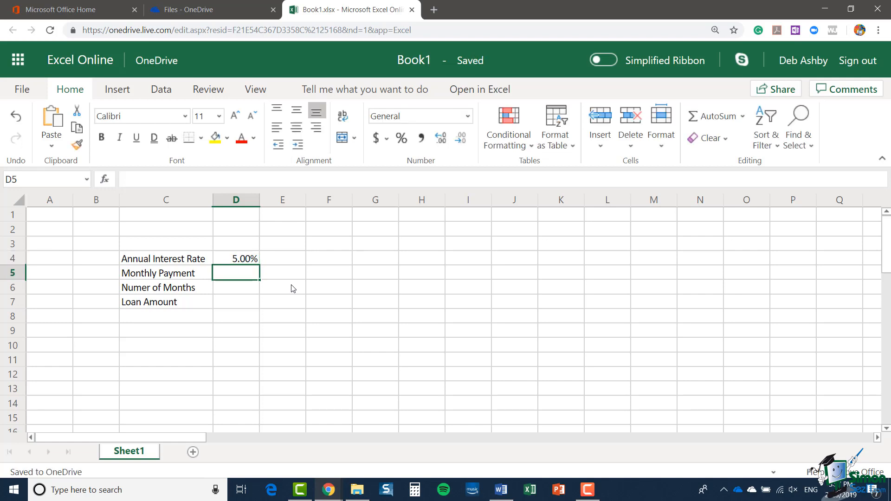
Reduce the annual interest rate in D4 to a percentage with no decimal places.
left_click(232, 258)
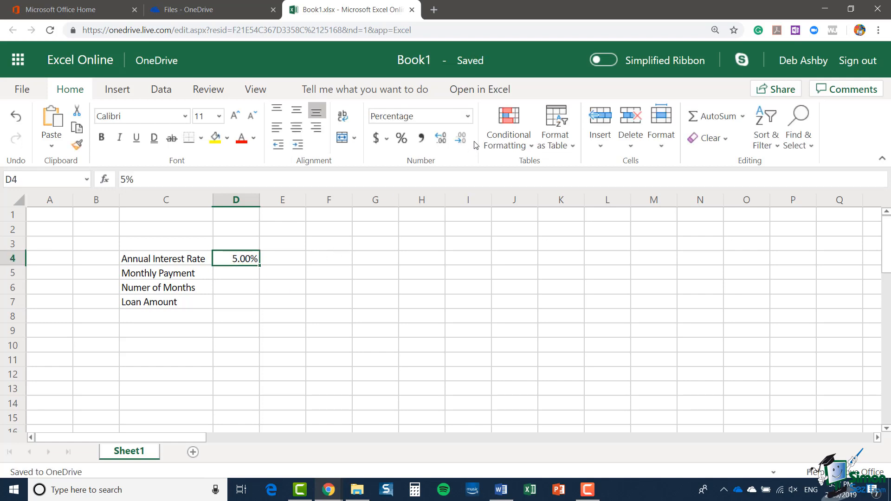
left_click(461, 139)
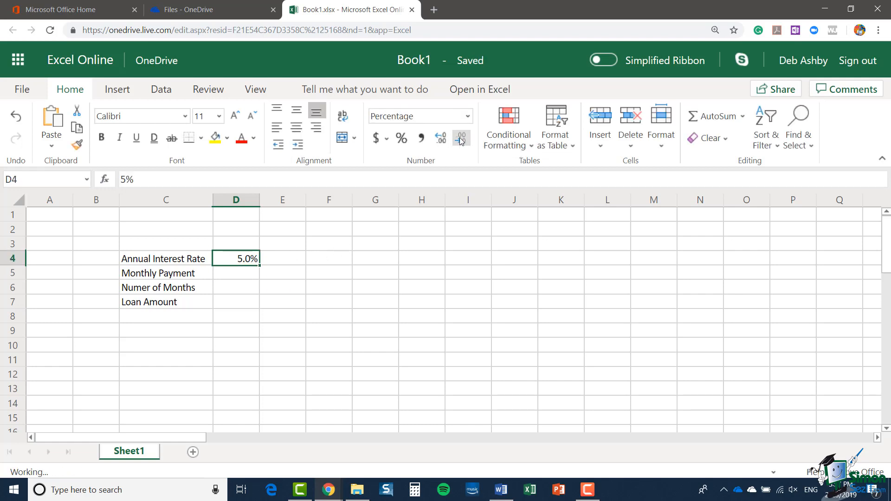
left_click(461, 139)
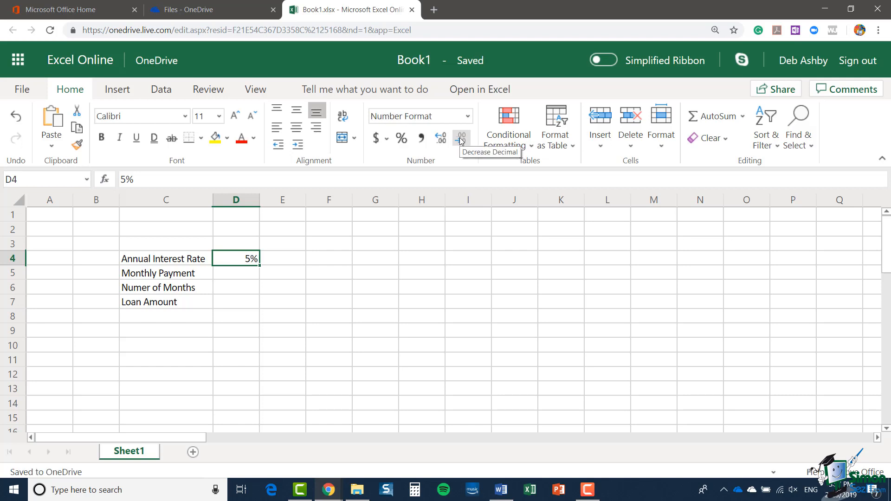
Enter 200 in D5 beside Monthly Payment and format the cell as Currency.
left_click(235, 278)
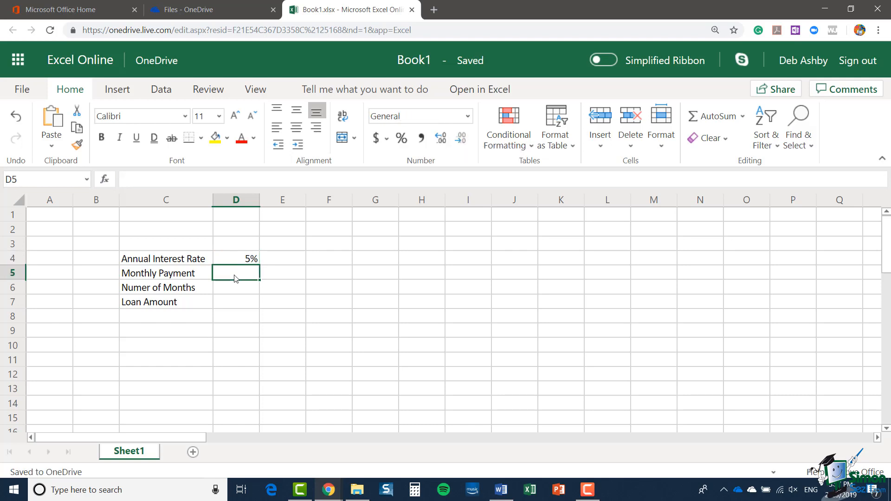
type("200")
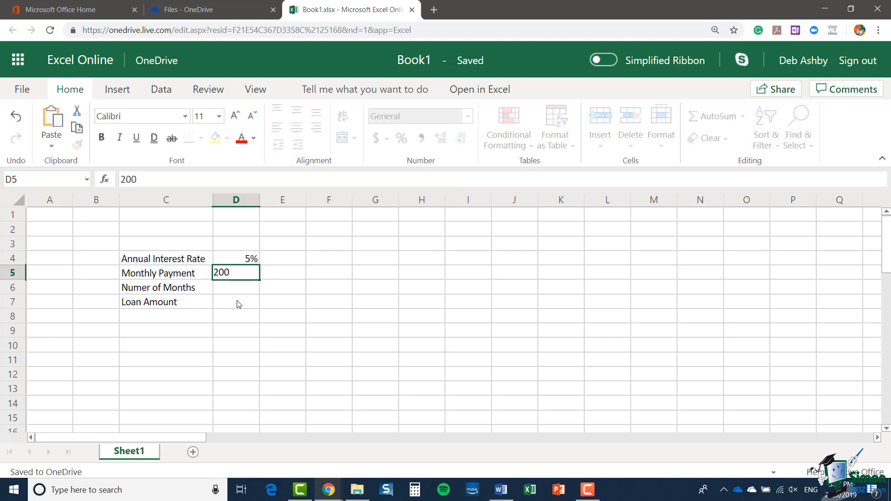
left_click(238, 302)
left_click(243, 279)
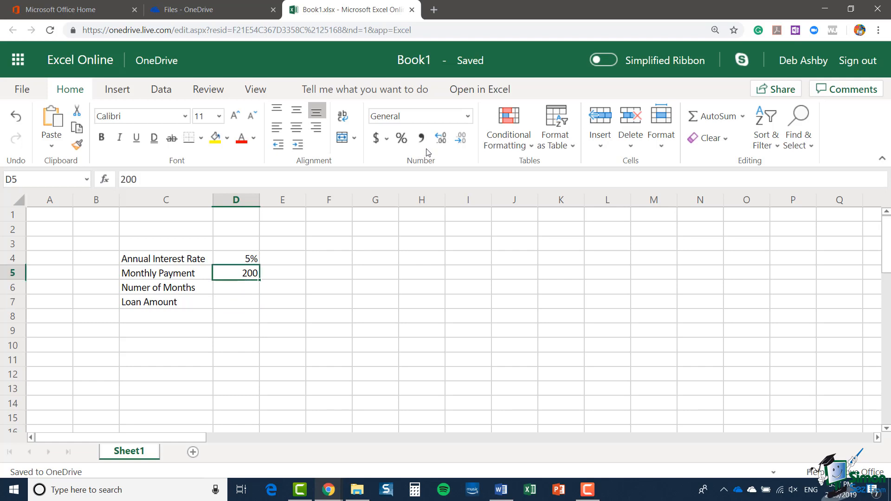
left_click(467, 117)
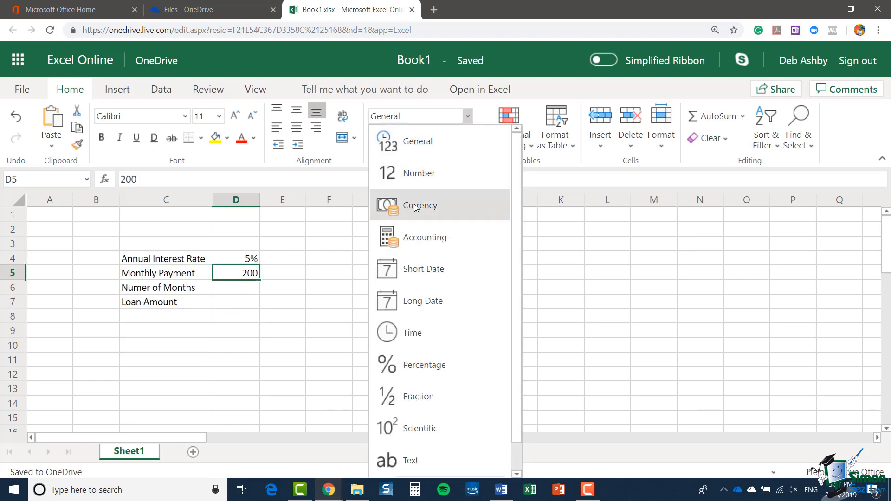
left_click(416, 205)
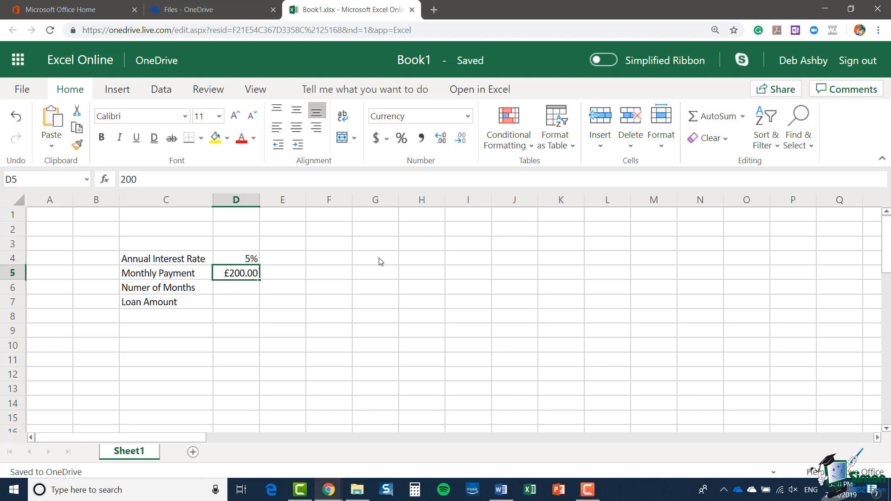
Enter 60 in D6 beside Numer of Months.
left_click(242, 292)
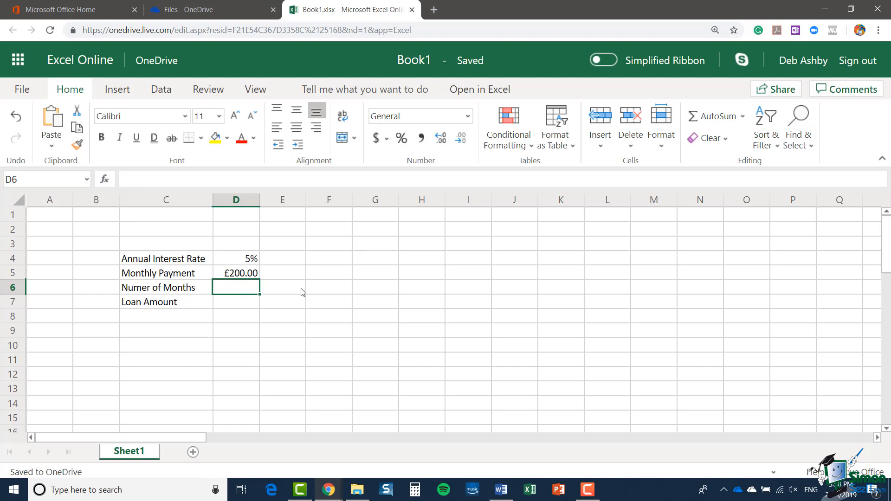
type("60")
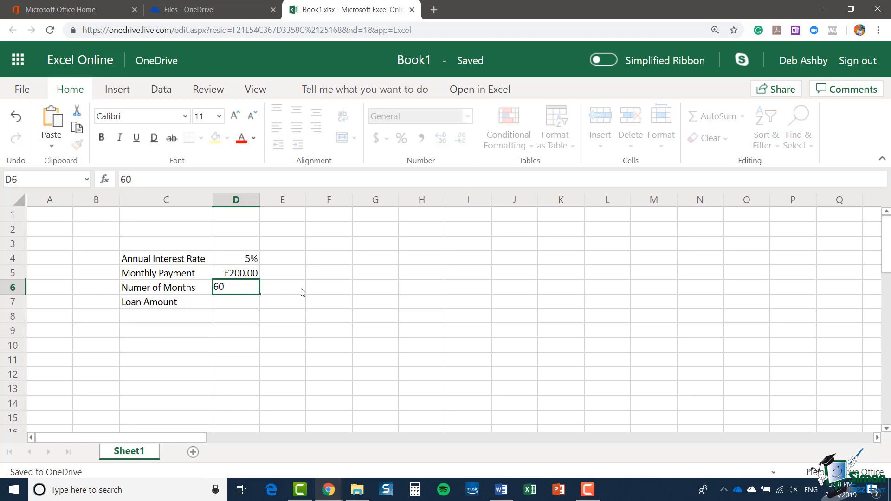
left_click(241, 305)
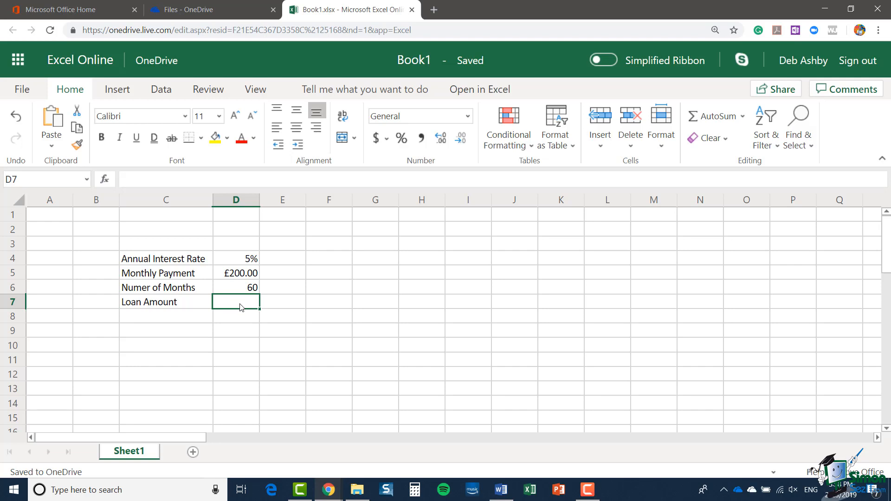
Insert the PV function from the Financial category into D7 beside Loan Amount.
left_click(129, 92)
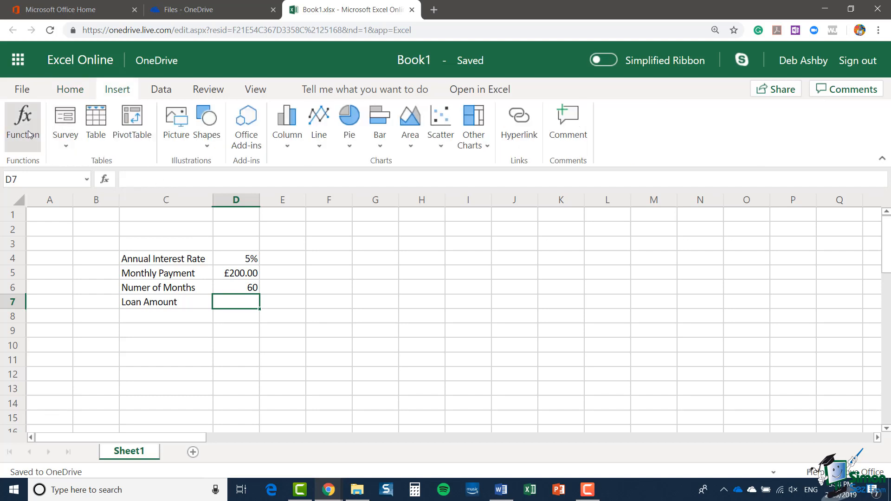
left_click(28, 134)
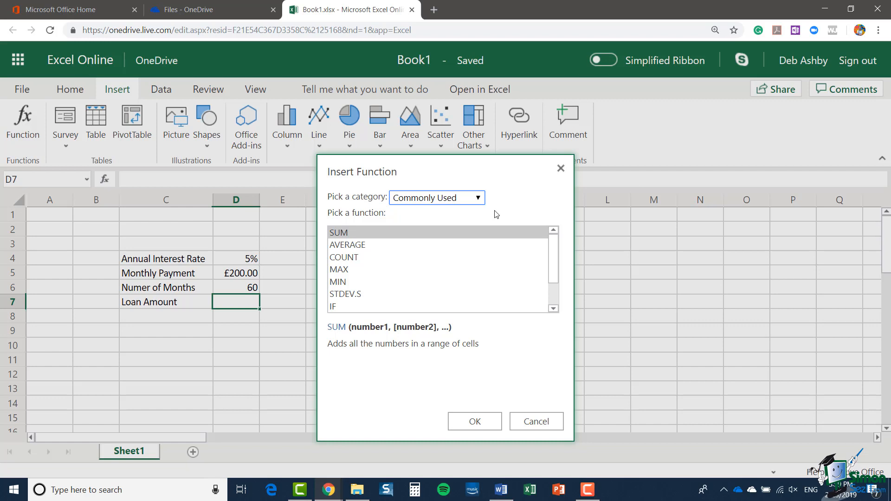
left_click(480, 198)
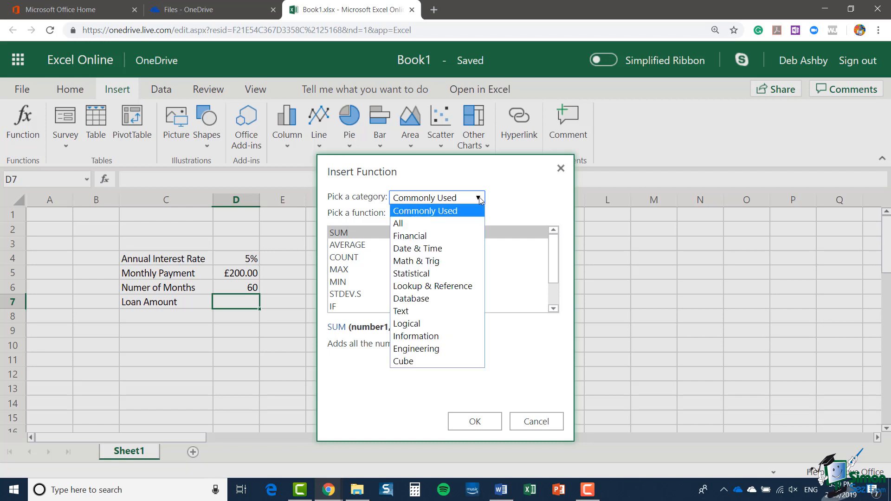
left_click(453, 236)
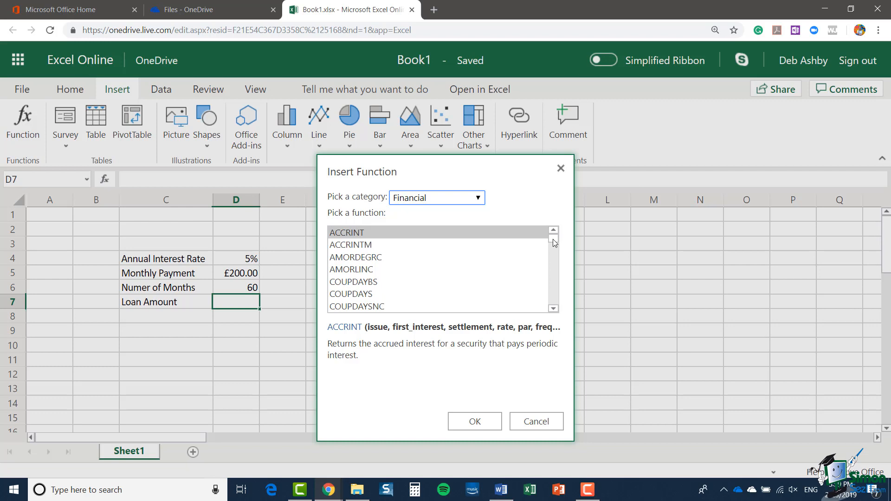
left_click_drag(553, 238, 555, 288)
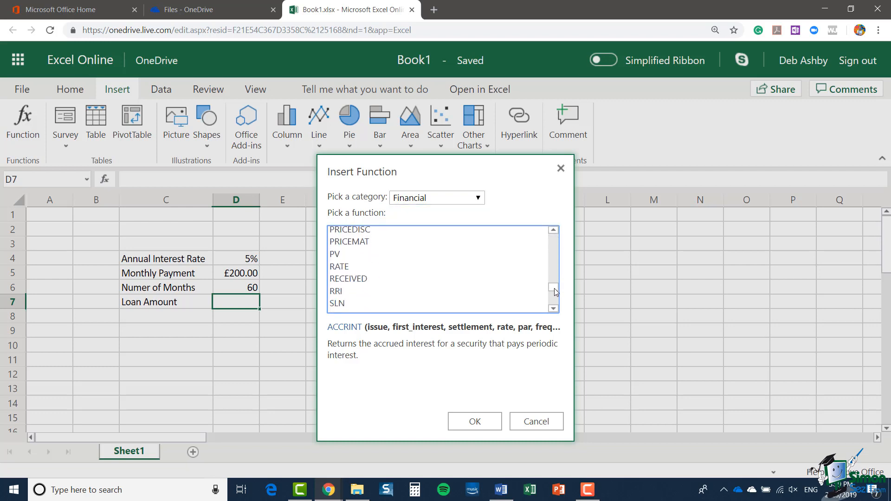
left_click(336, 255)
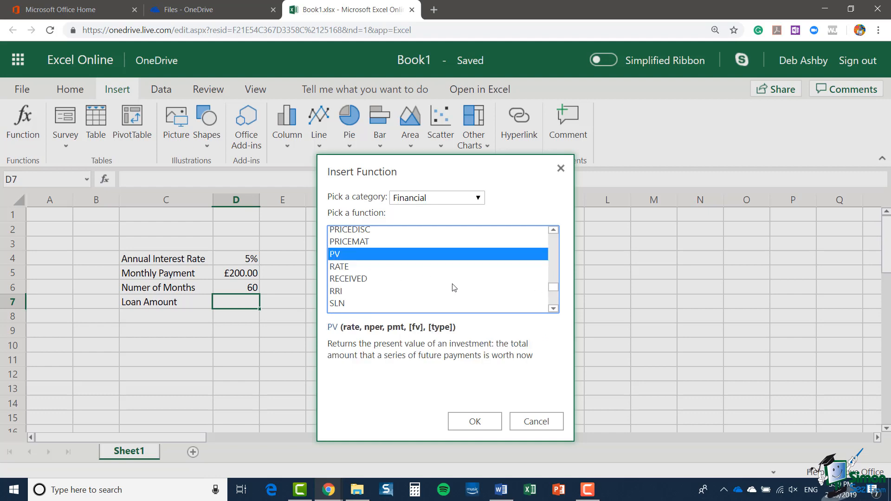
left_click(483, 421)
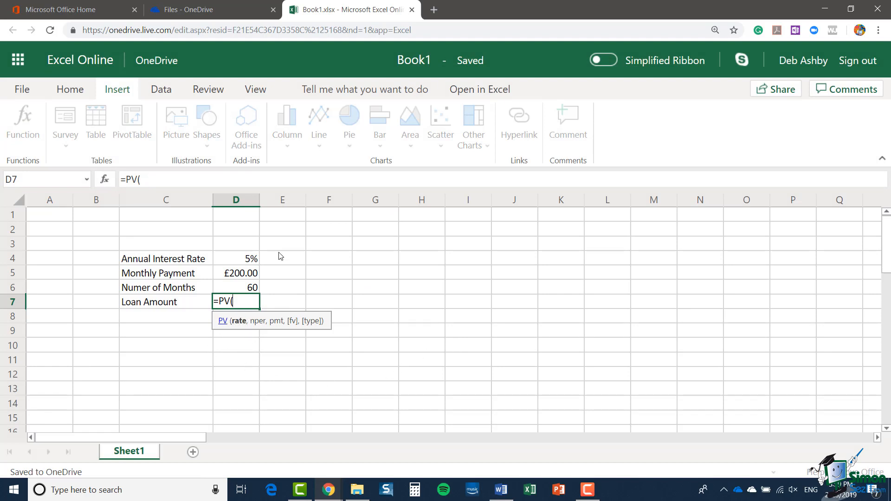
Complete the loan amount formula in D7 as =PV(D4/12,D6,D5,0,1).
left_click(239, 263)
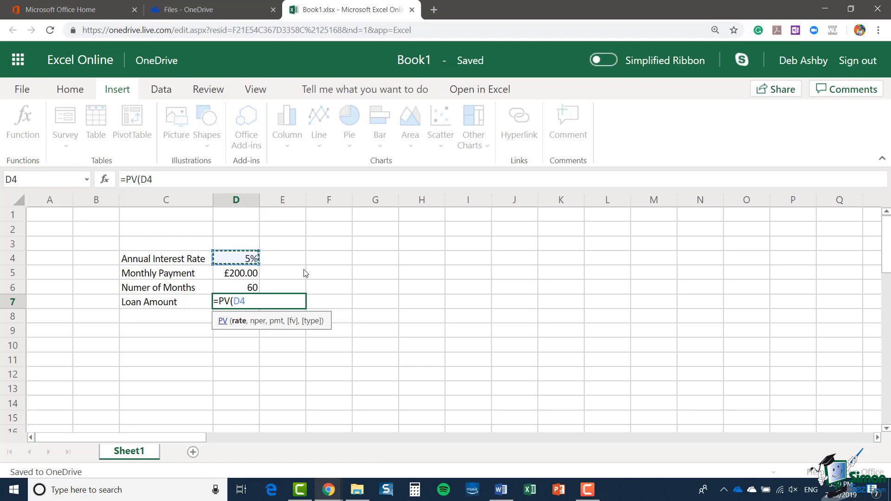
type("/12")
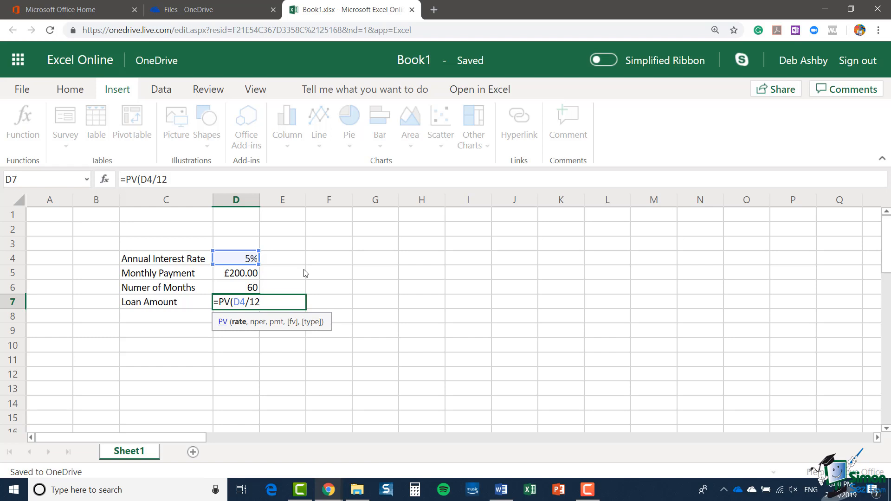
type(",")
left_click(237, 288)
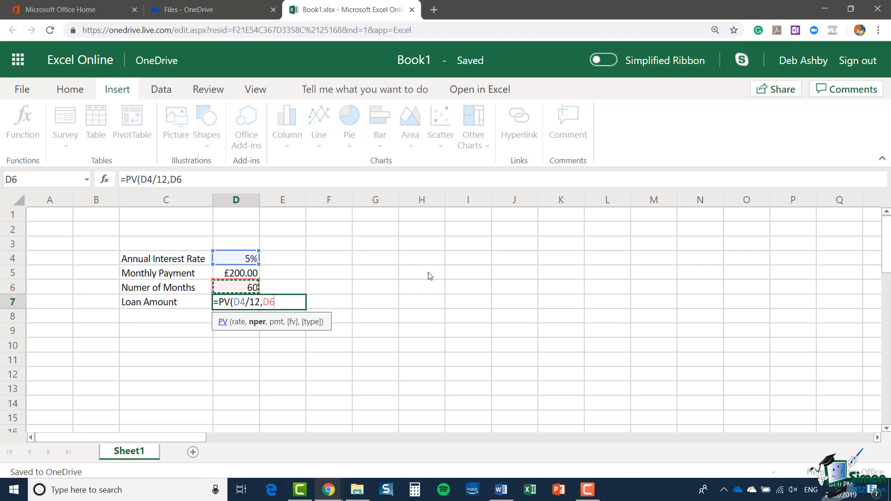
type(",")
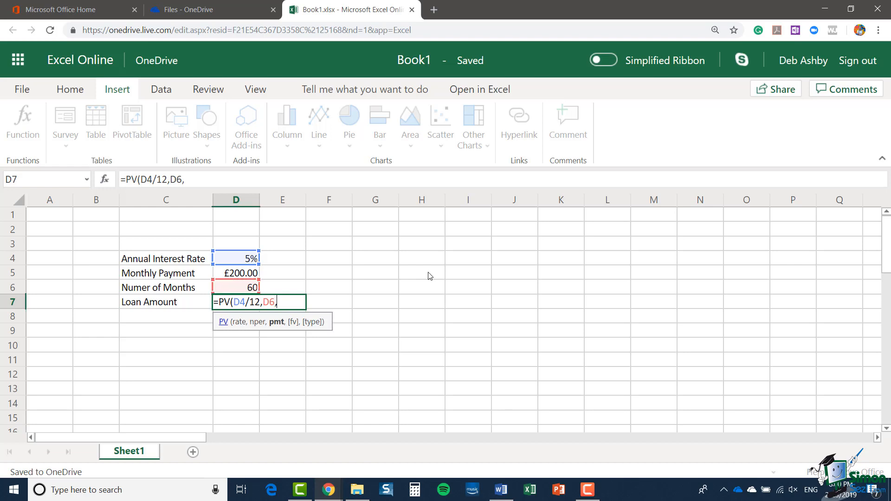
left_click(245, 275)
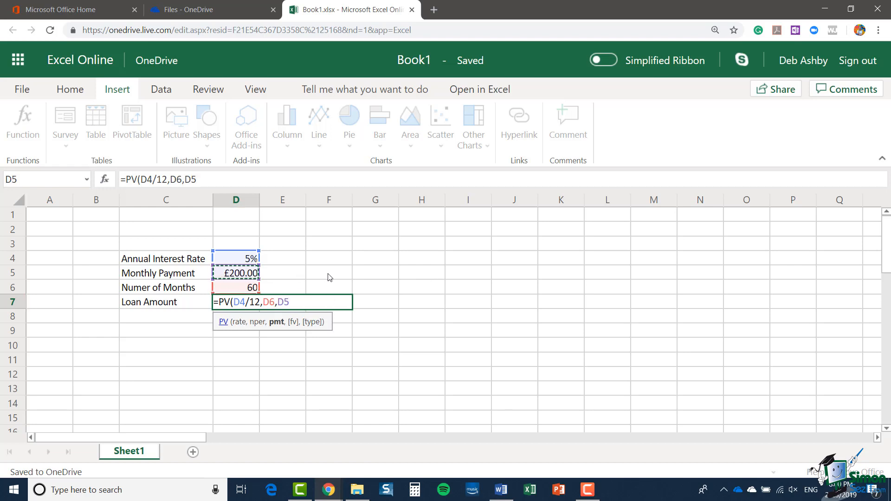
type(",0")
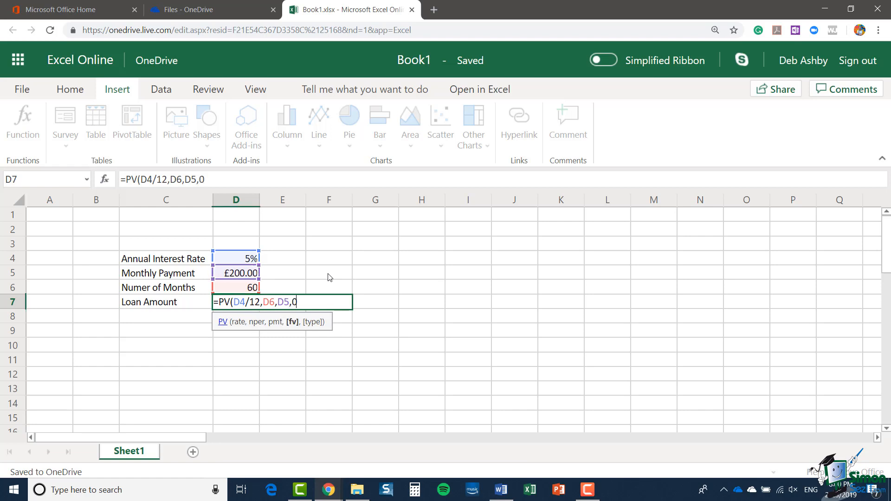
type(",1)")
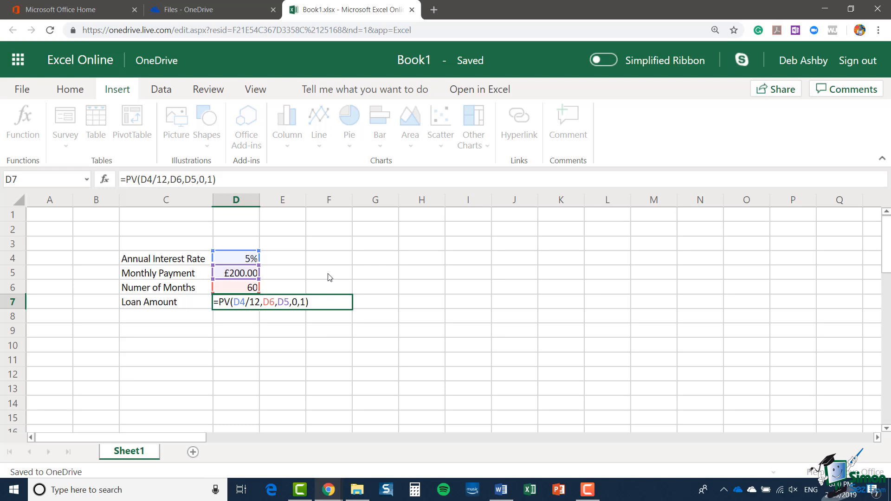
key("Return")
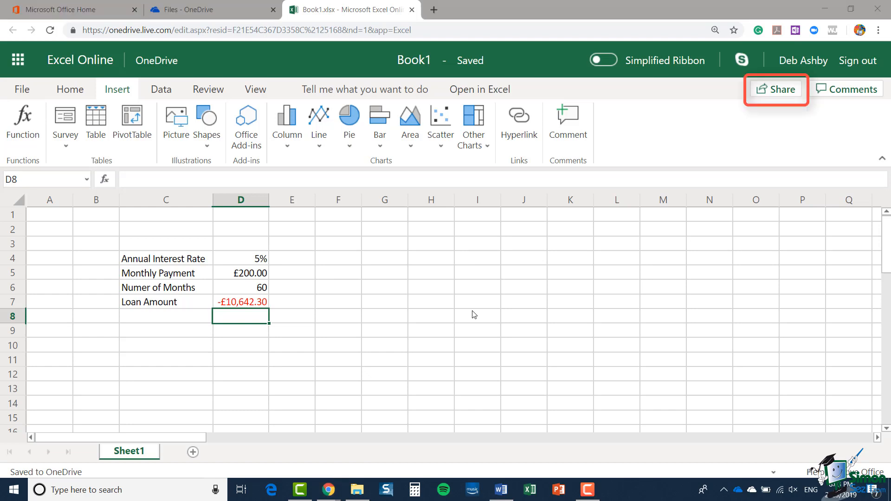
Examine the recipient editing permission choices for inviting people to share Book1.xlsx.
left_click(774, 90)
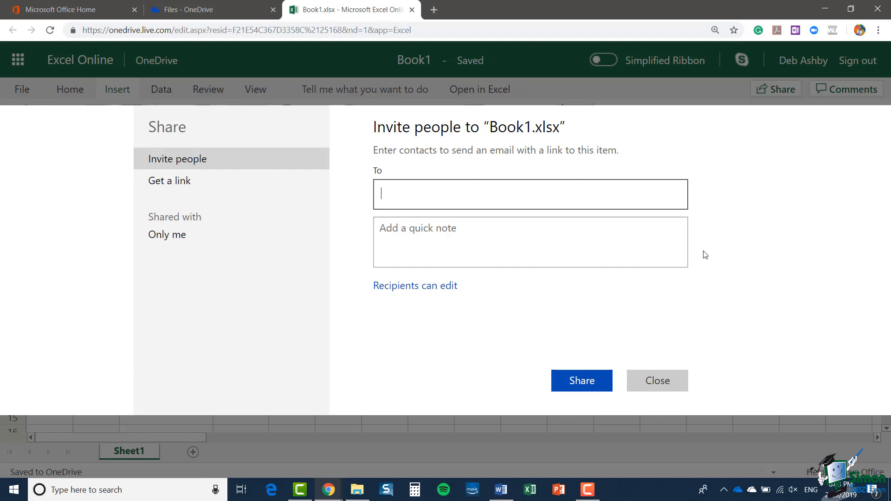
left_click(429, 288)
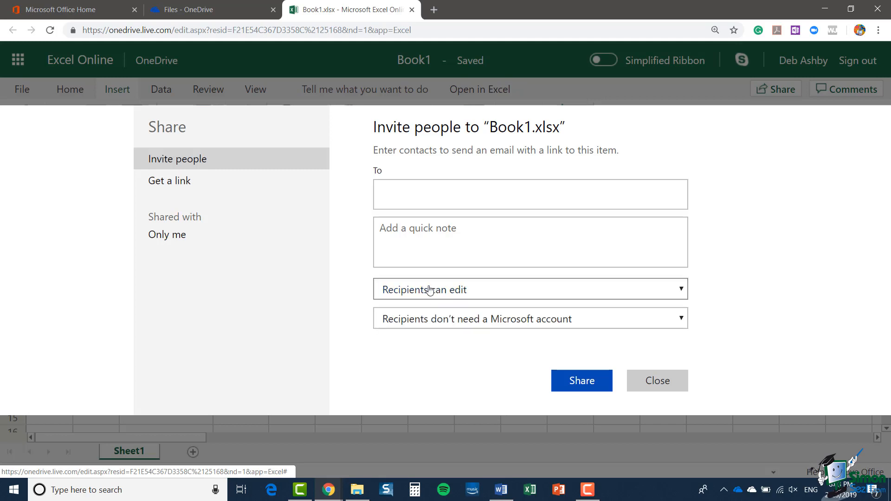
left_click(683, 289)
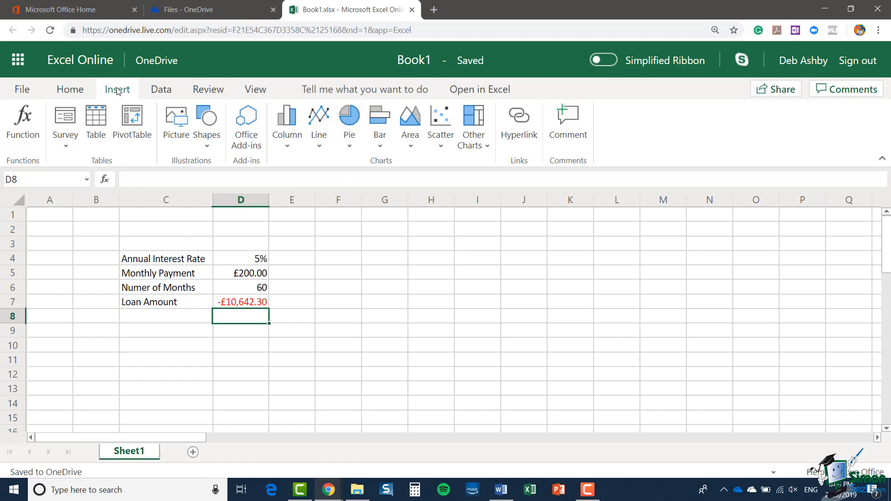
Open the choices for adding a survey to the workbook.
left_click(68, 146)
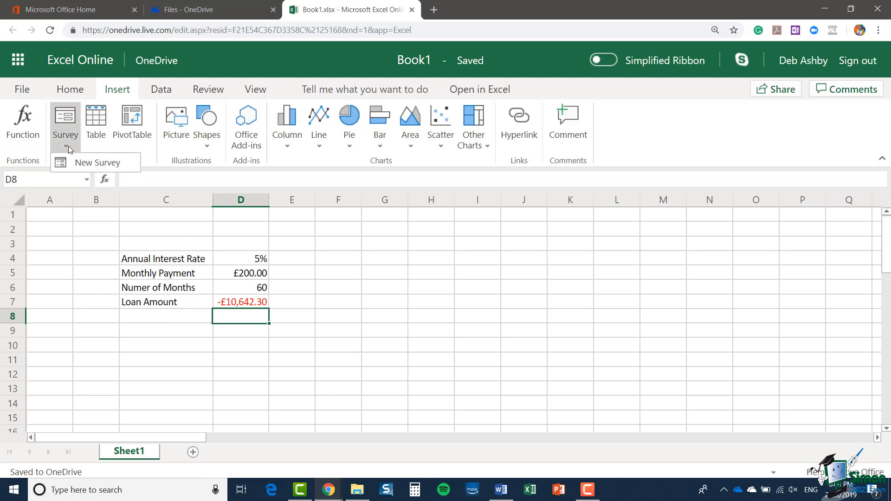